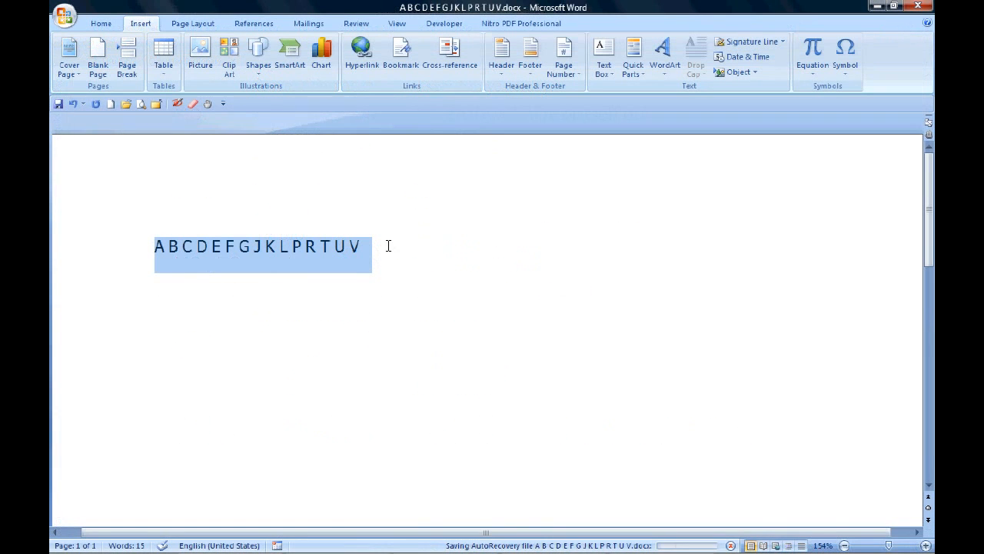
Insert the inverted A, B, C, D and E symbols from the LisuTzimu font on the line below the alphabet.
click(170, 289)
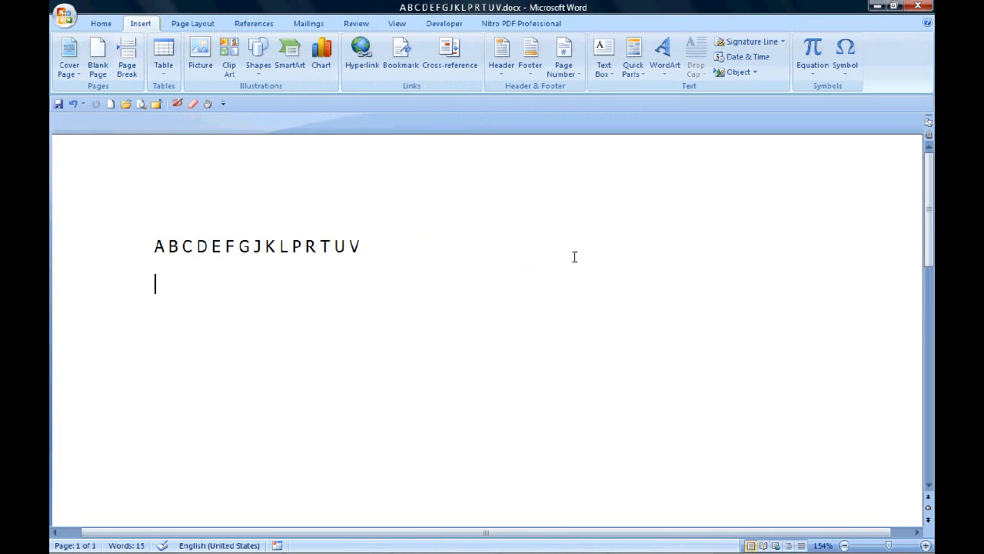
click(845, 61)
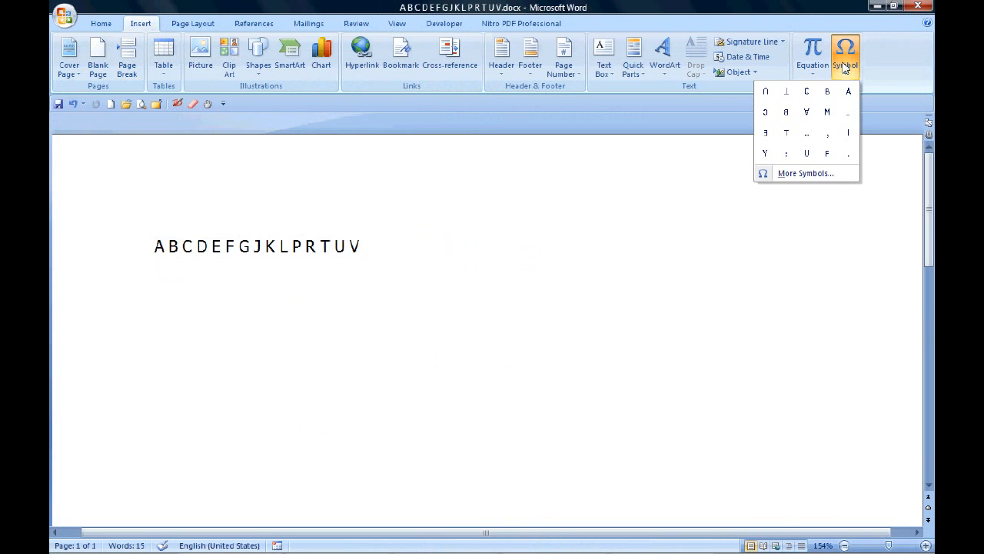
click(806, 173)
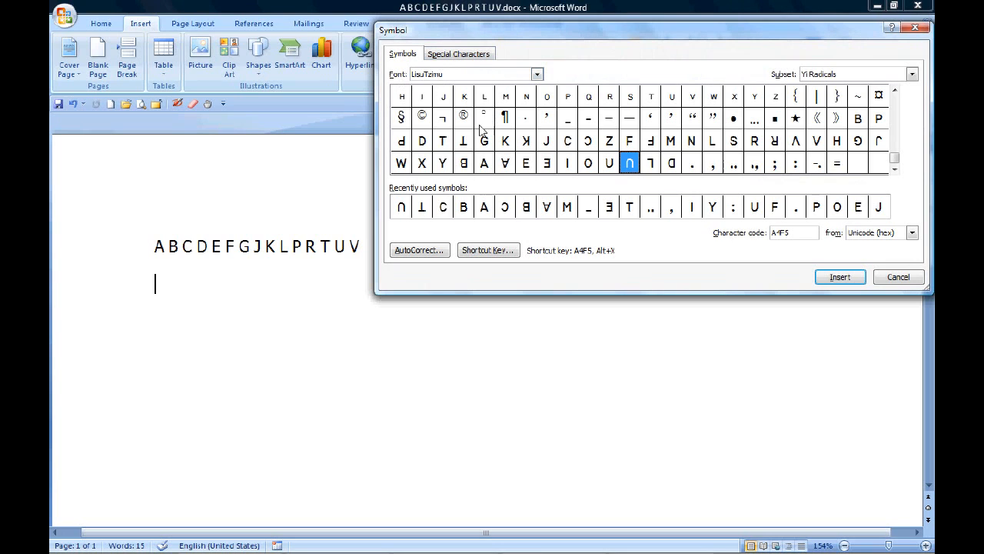
click(505, 164)
double_click(505, 163)
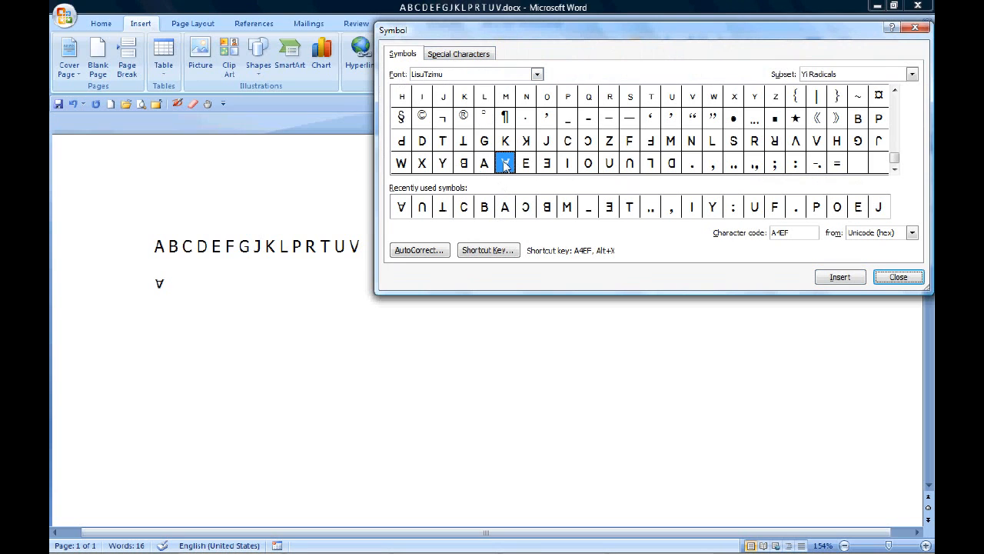
double_click(462, 164)
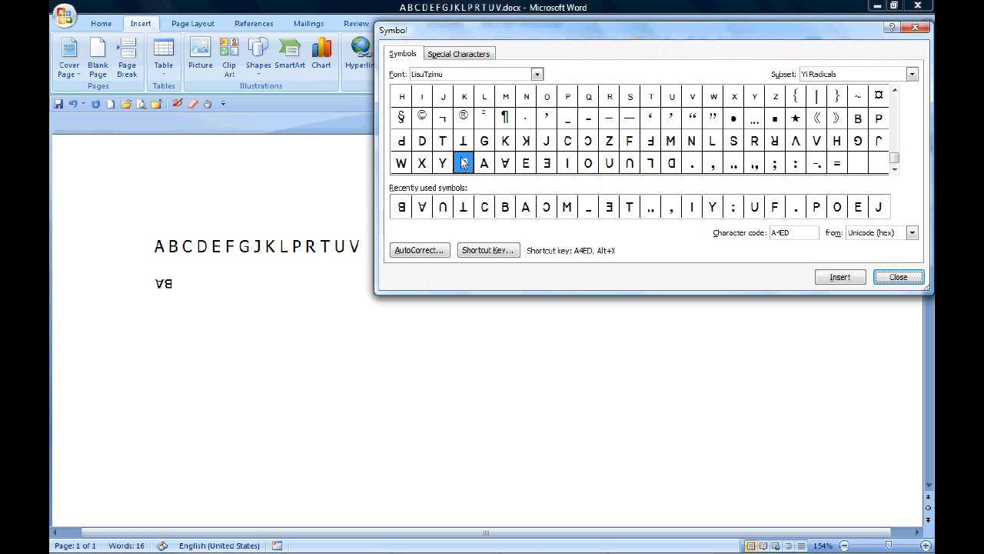
double_click(587, 142)
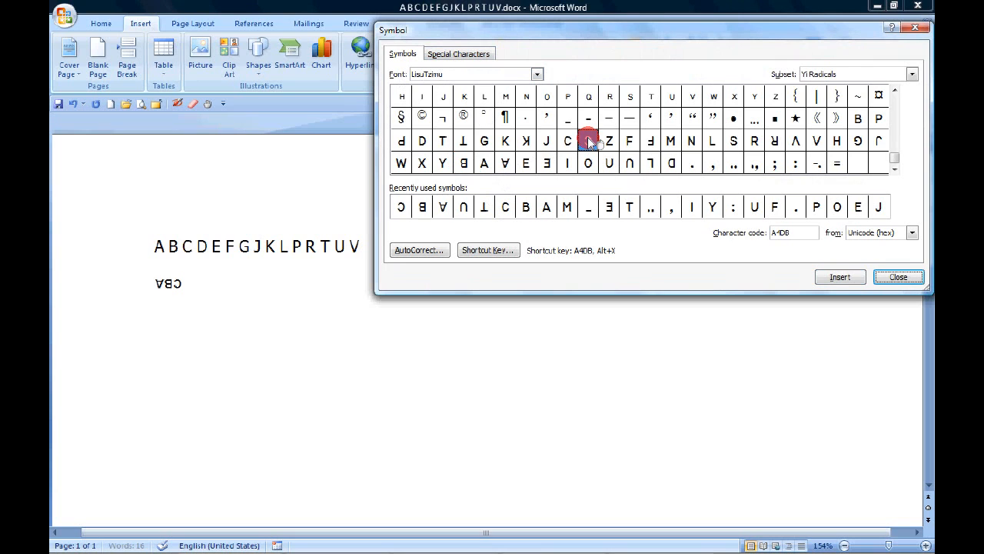
double_click(671, 164)
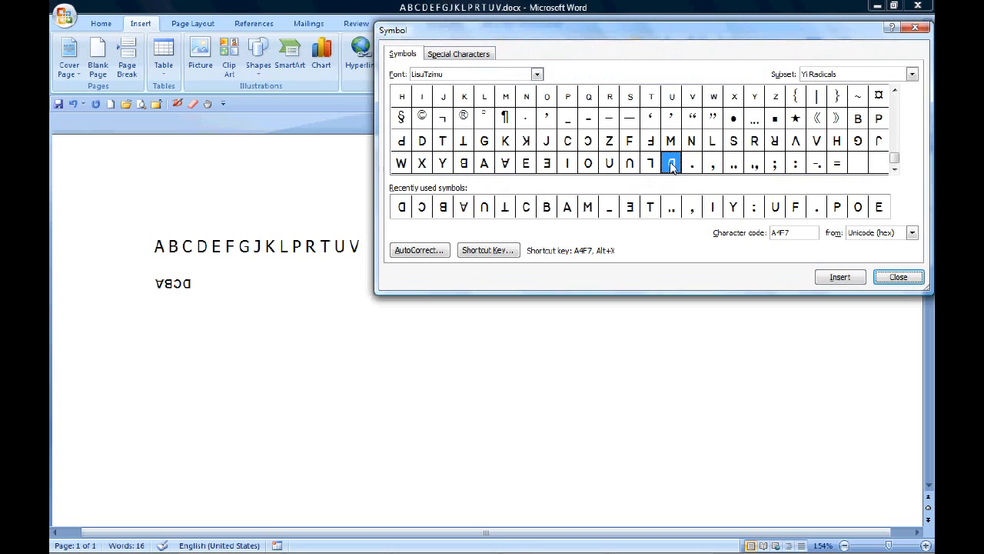
double_click(547, 164)
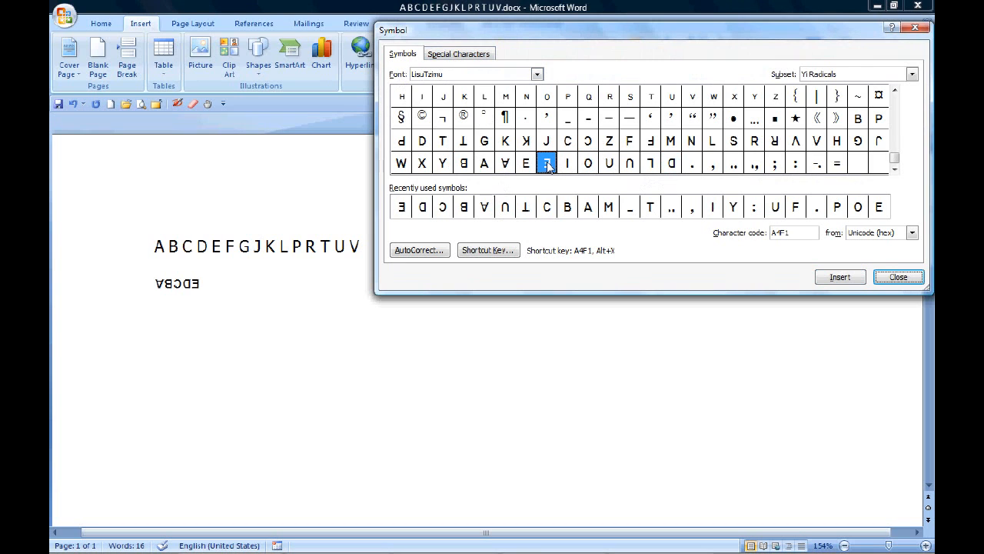
click(887, 275)
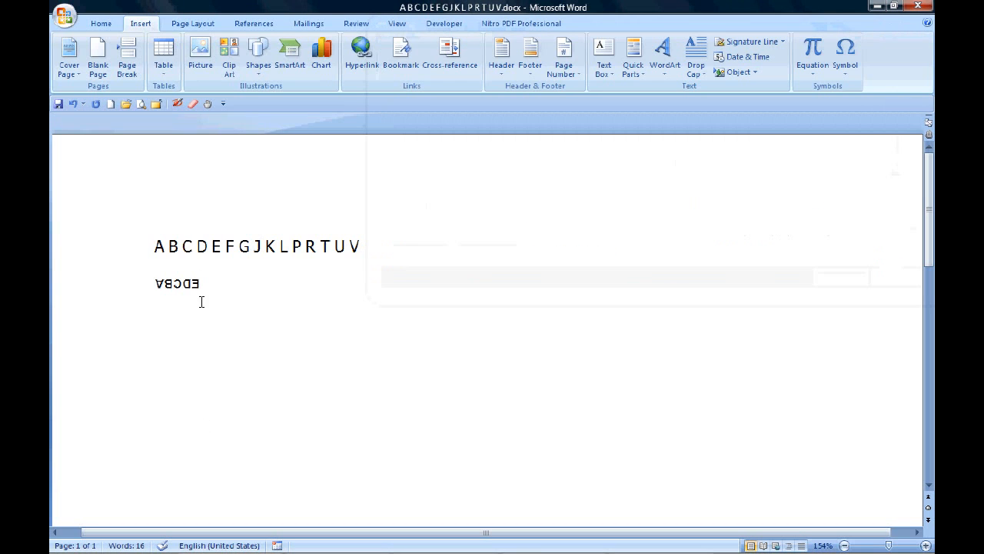
Enter the inverted letters A B C D E F G J K L P R T U V in Lisu_Taho on a new line below the inserted symbols.
key(Return)
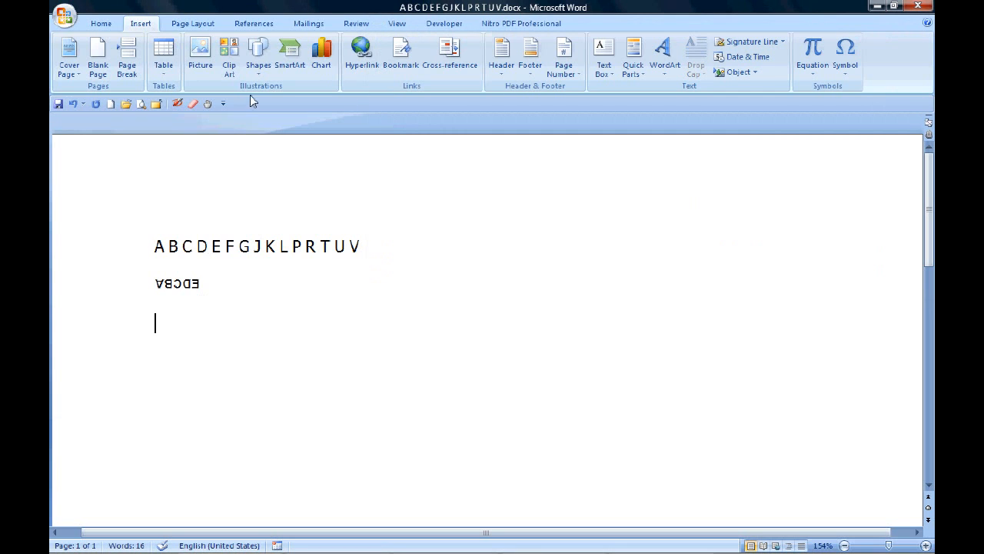
click(101, 23)
text(A)
key(Caps_Lock)
text(B C D E F G J K L P R T U V)
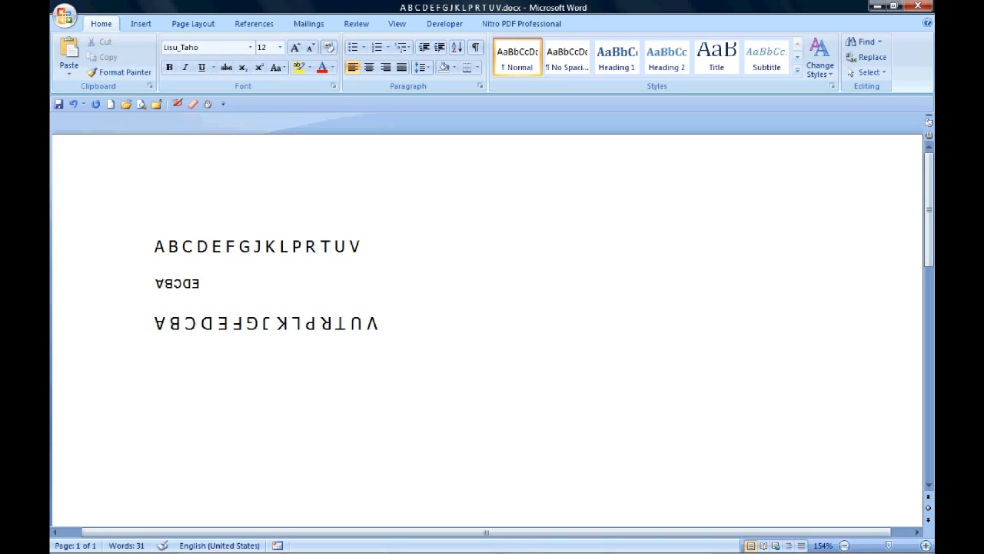
Write the Lisu sentence "YI CE YI WU. ꓕꓯ_ LE Bꓯ-ꓘꓶJO TY LO=" on a new line and select the word "Bꓯ-ꓘꓶ".
key(Return)
text(Y)
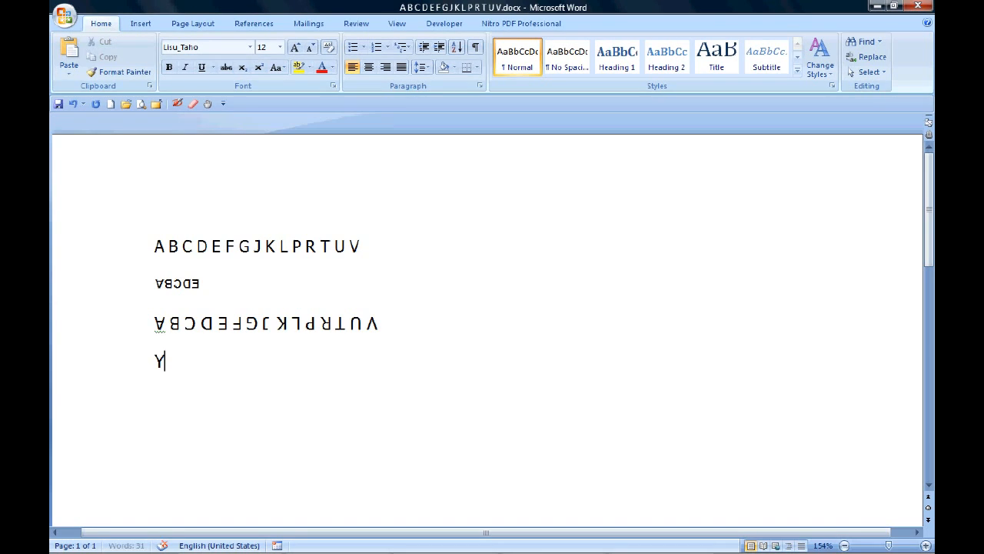
text(I CE YI WU. ꓕꓯ)
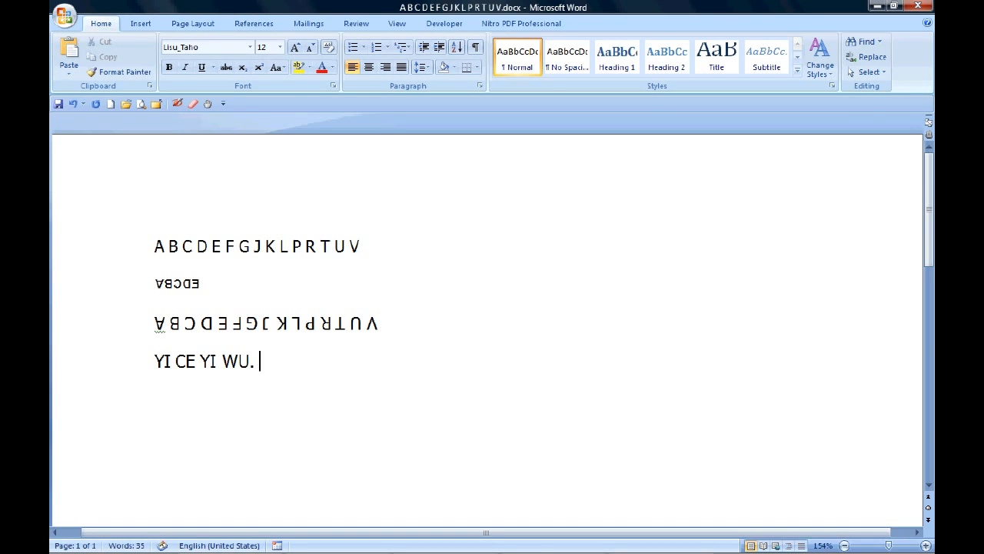
text(_ ꓡꓰ ꓐꓯ-)
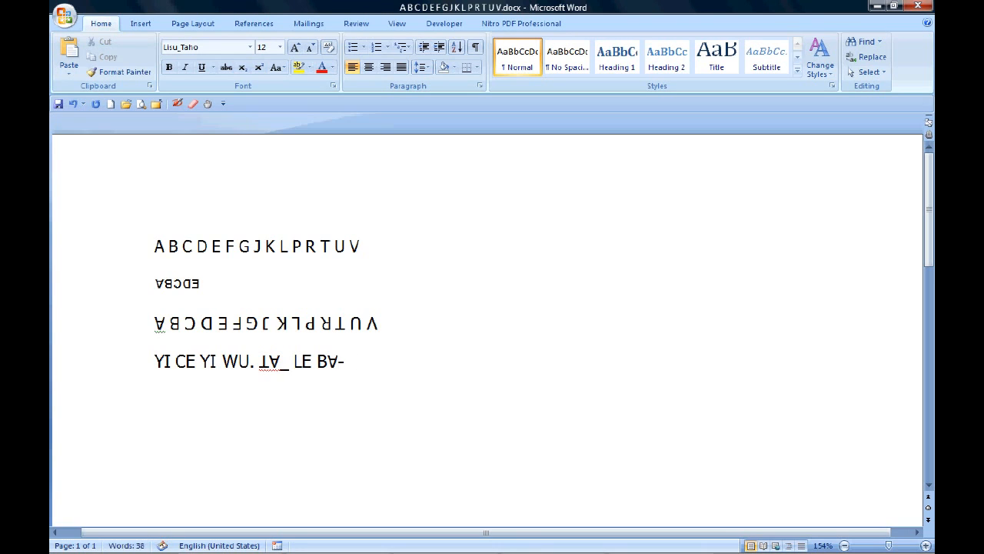
text(ꓘꓶꓙꓳ ꓔꓬ ꓡꓳ꓿)
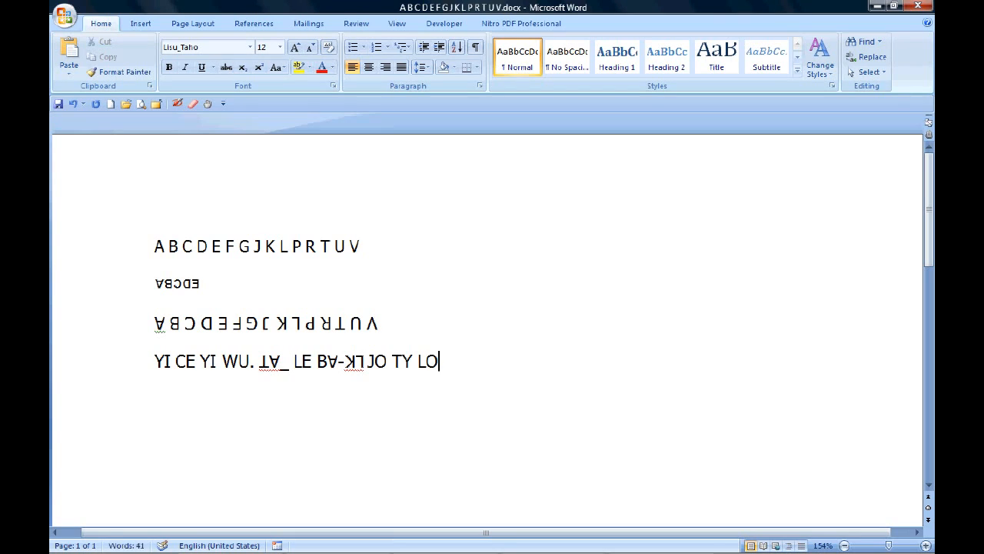
key(Return)
drag(318, 361, 366, 362)
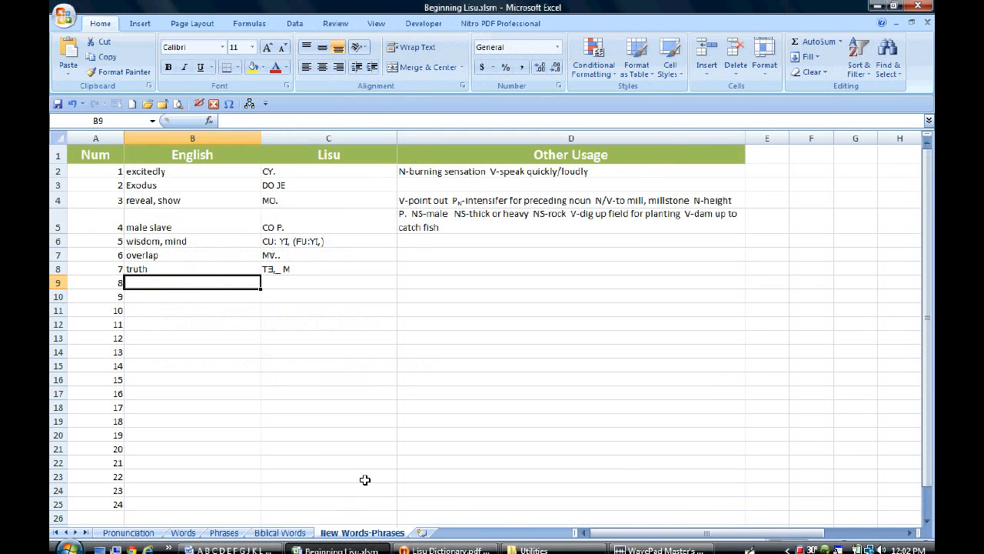
In the Excel workbook's New Words-Phrases sheet, enter "word" in B9 and its Lisu equivalent "Ba-kl" in C9.
scroll(362, 479, down, 1)
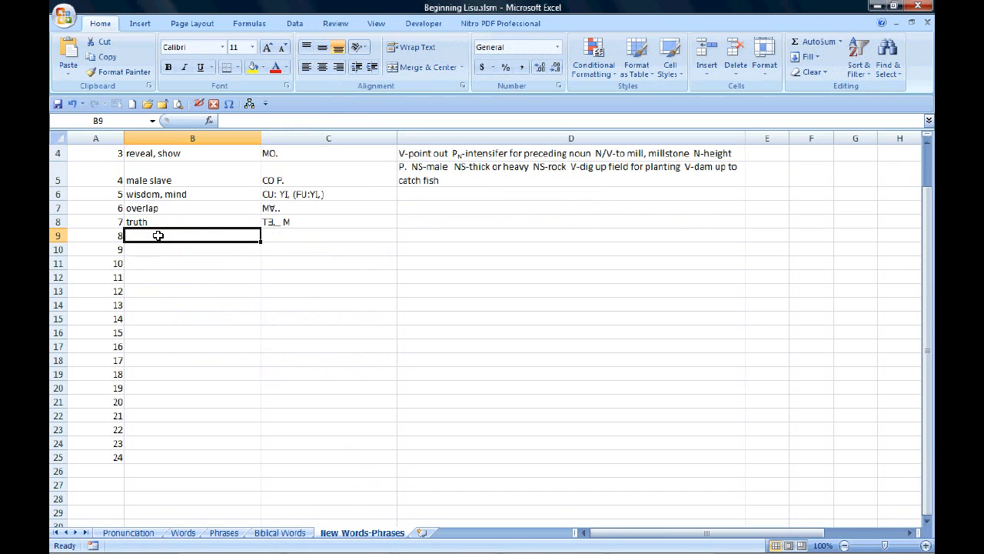
text(word)
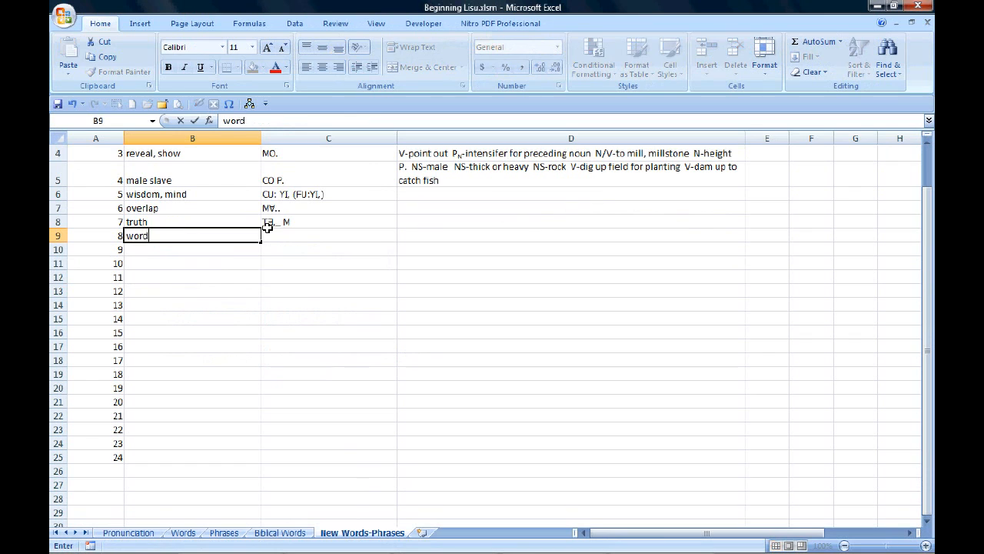
key(Tab)
text(Ba-)
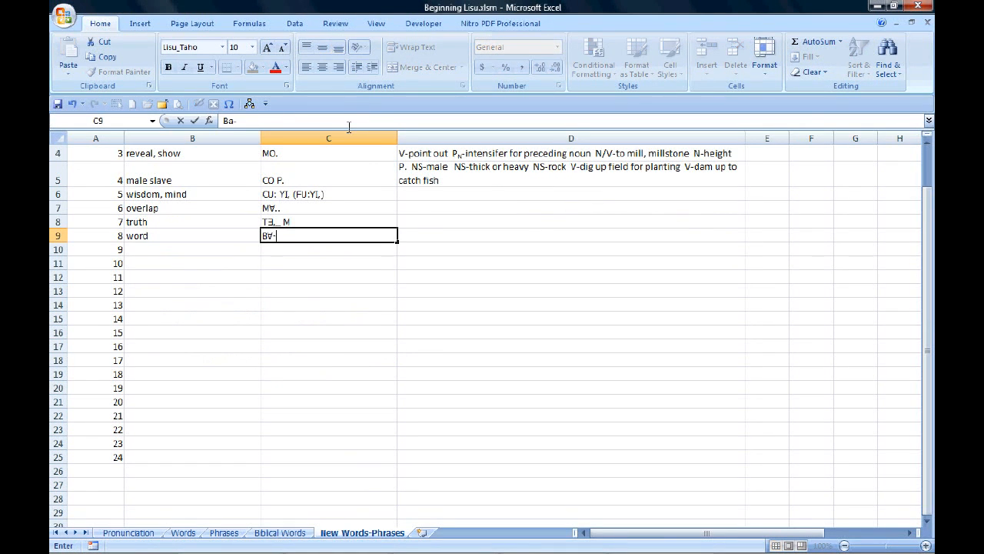
text(kl)
key(Tab)
Enter the usage note "Word as in God's name, John 1:1" in cell D9.
text(Wor)
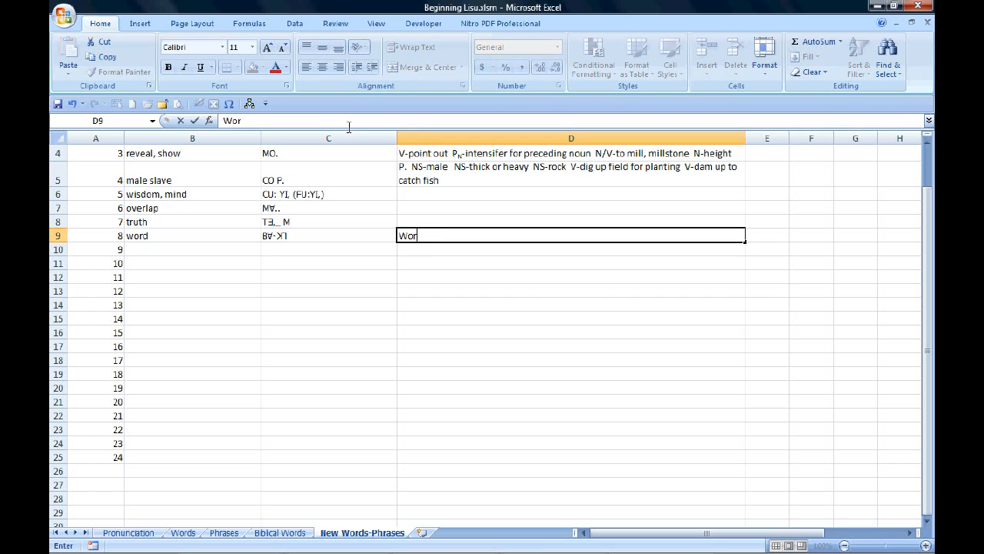
text(d as in God's name, J)
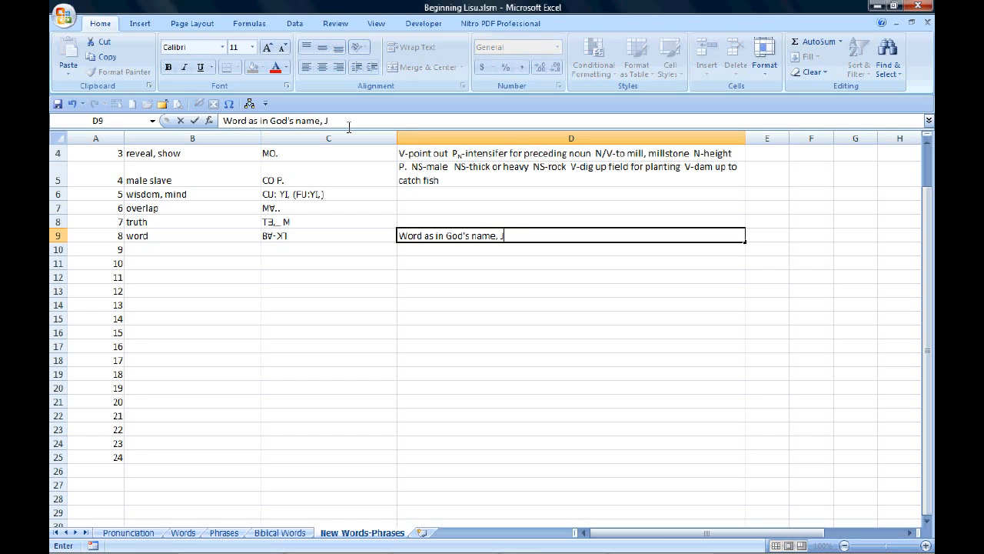
text(ohn 1:1)
key(Return)
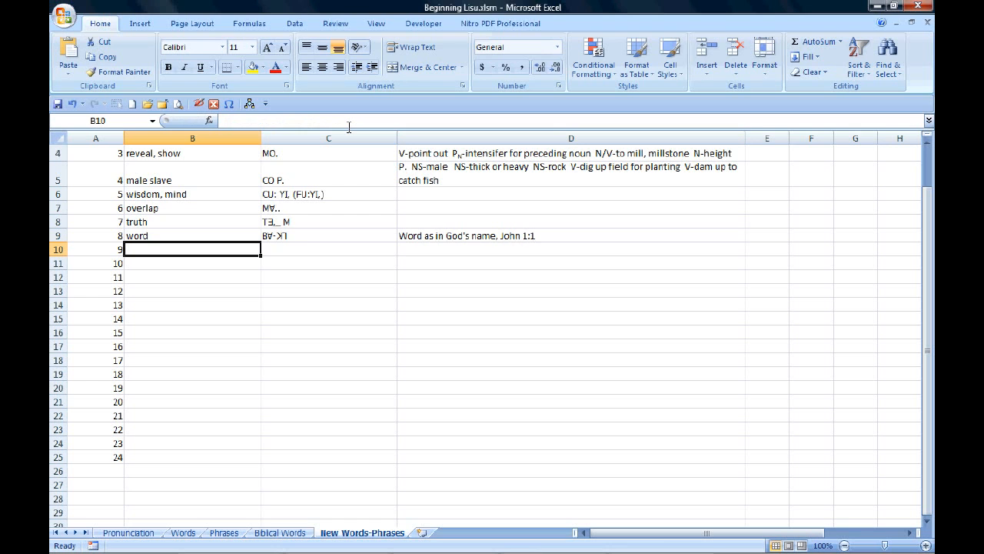